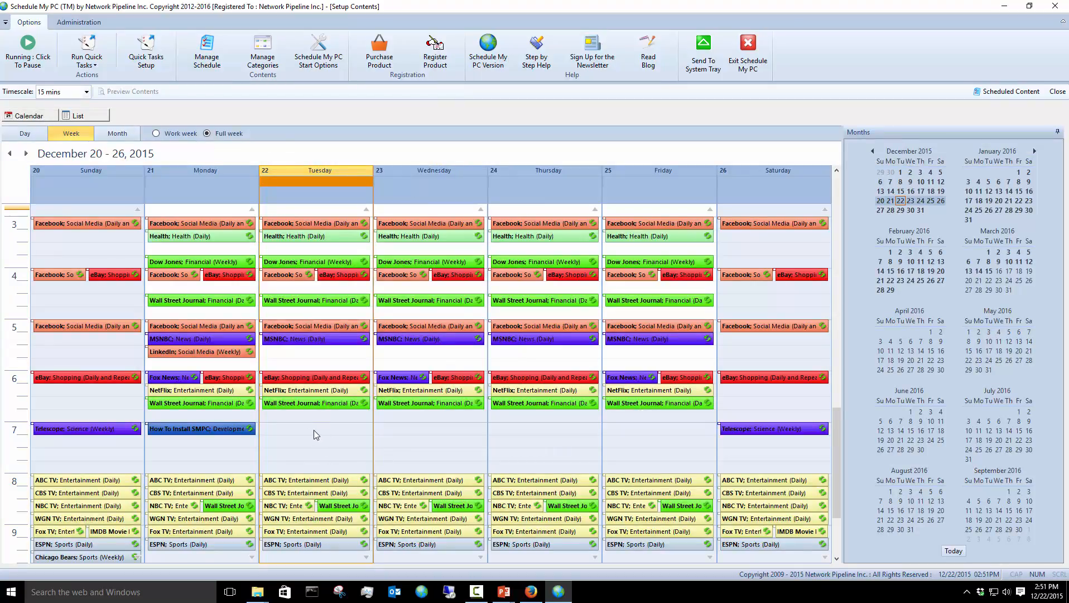
click(381, 435)
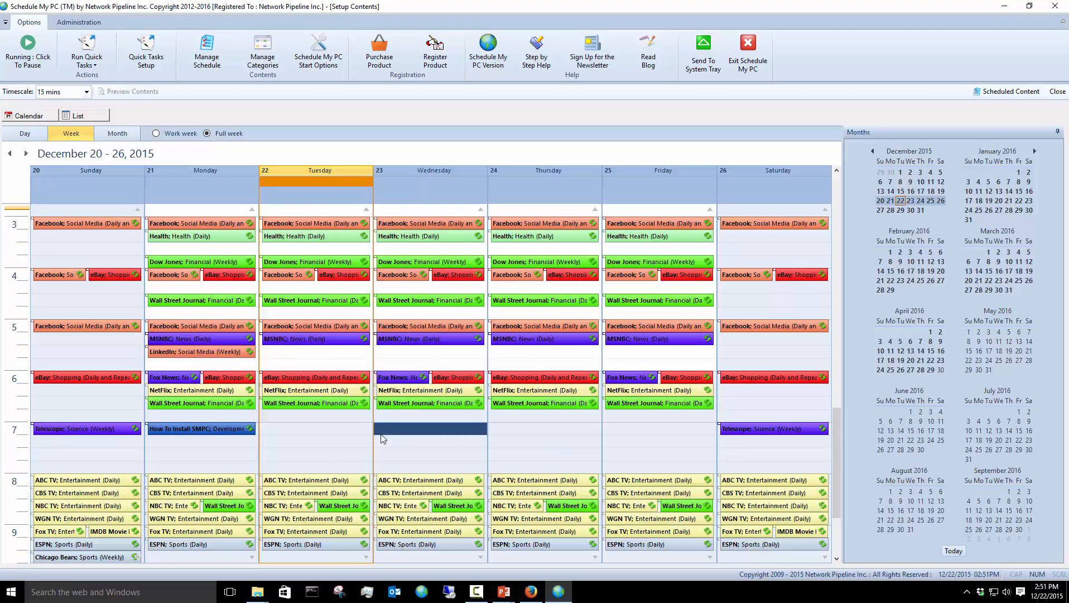
double_click(382, 438)
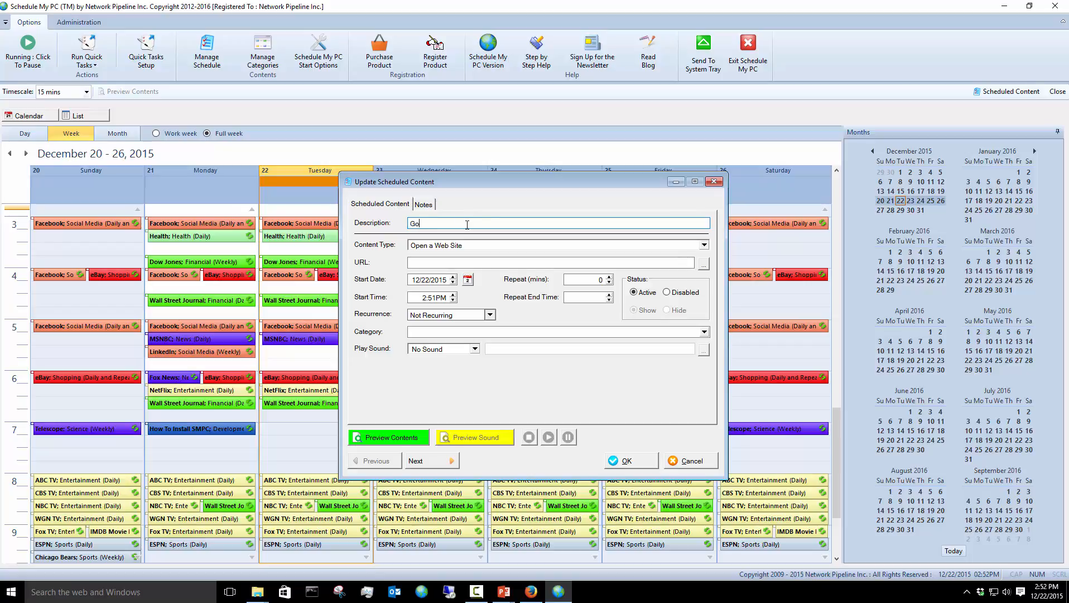
text(om)
click(441, 263)
text(www.)
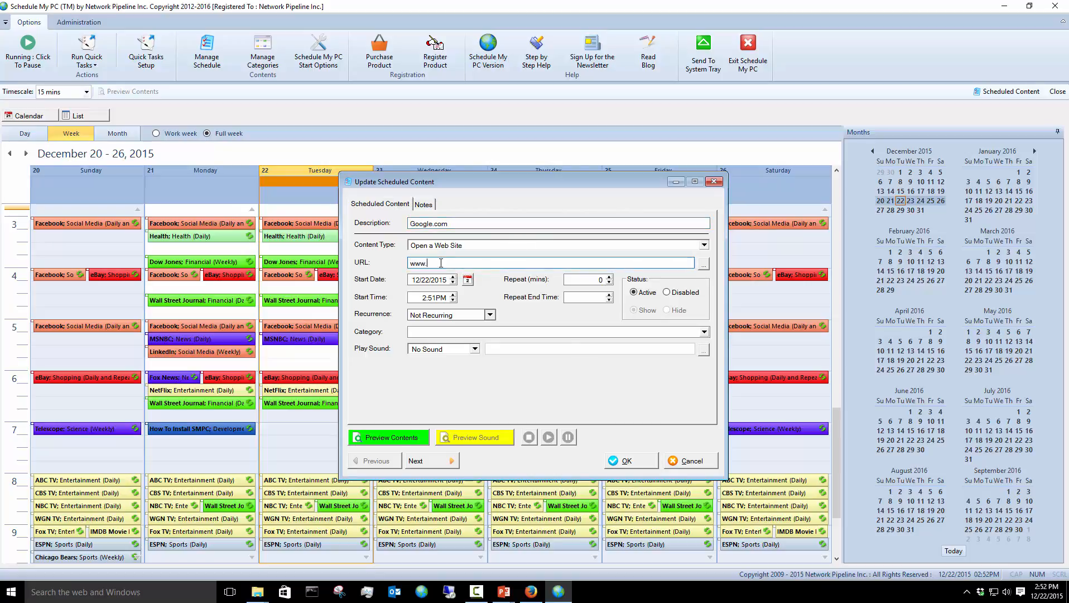
text(google.com)
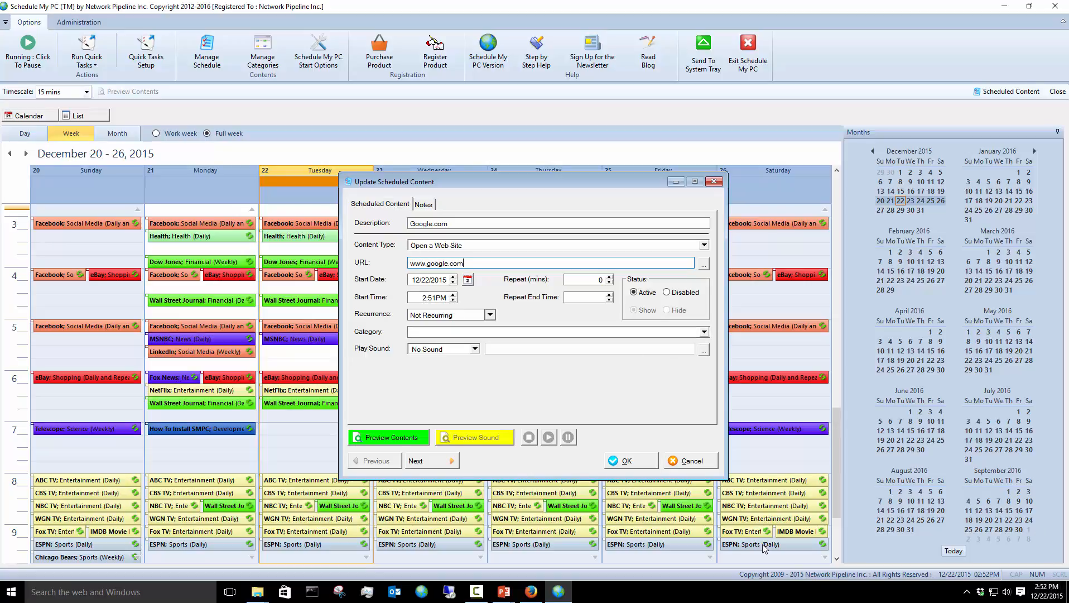
- Set the Google.com entry's start time to 2:54PM
click(454, 295)
click(454, 295)
click(453, 295)
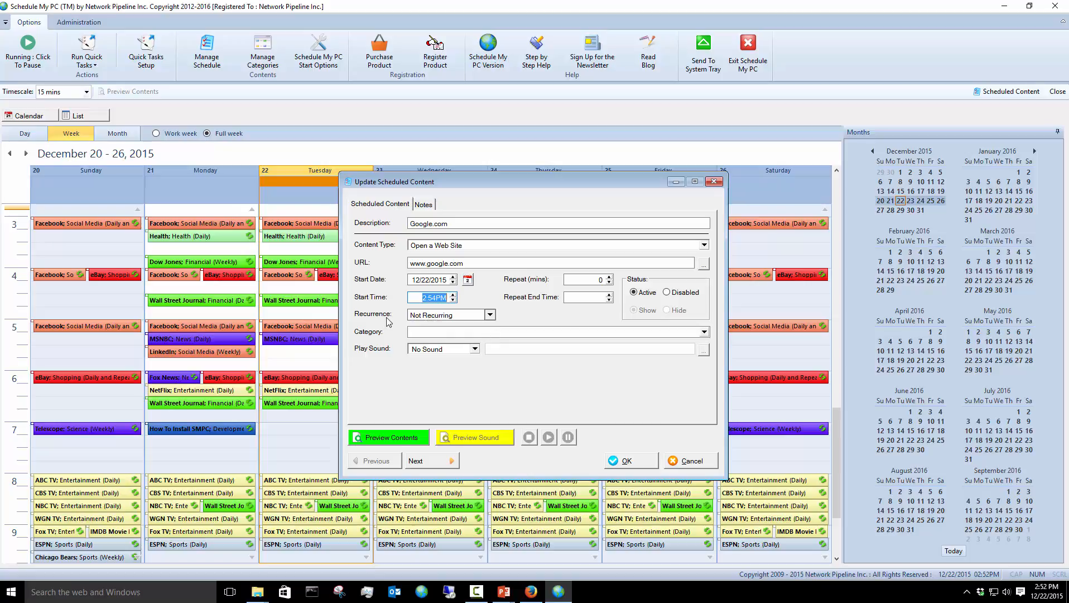
- Assign the entry a new category named Search Engines with a magenta color, and save the entry
click(459, 332)
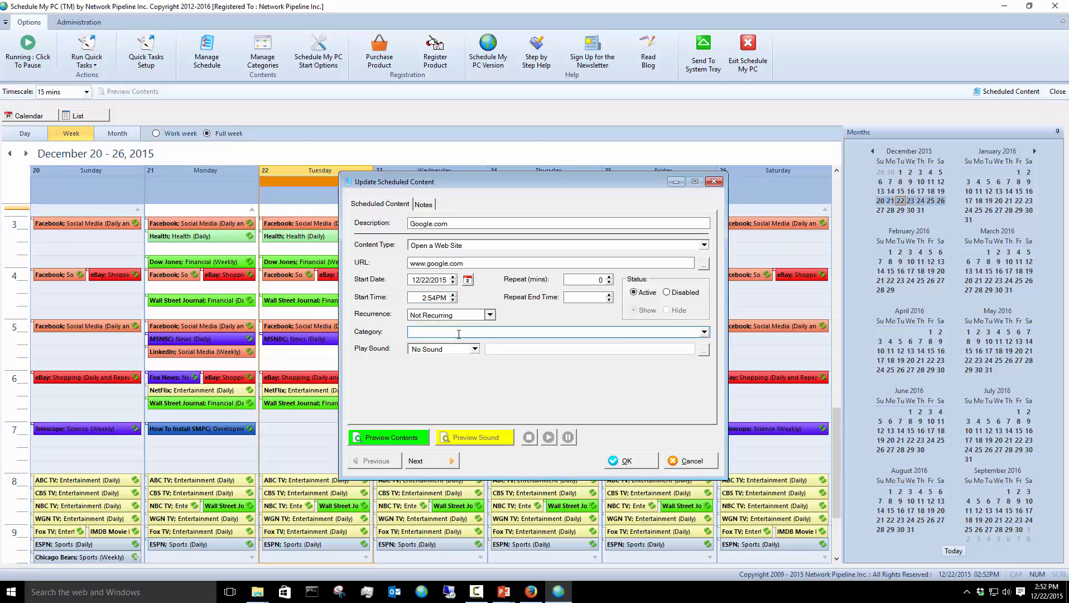
text(Search Engines)
key(Return)
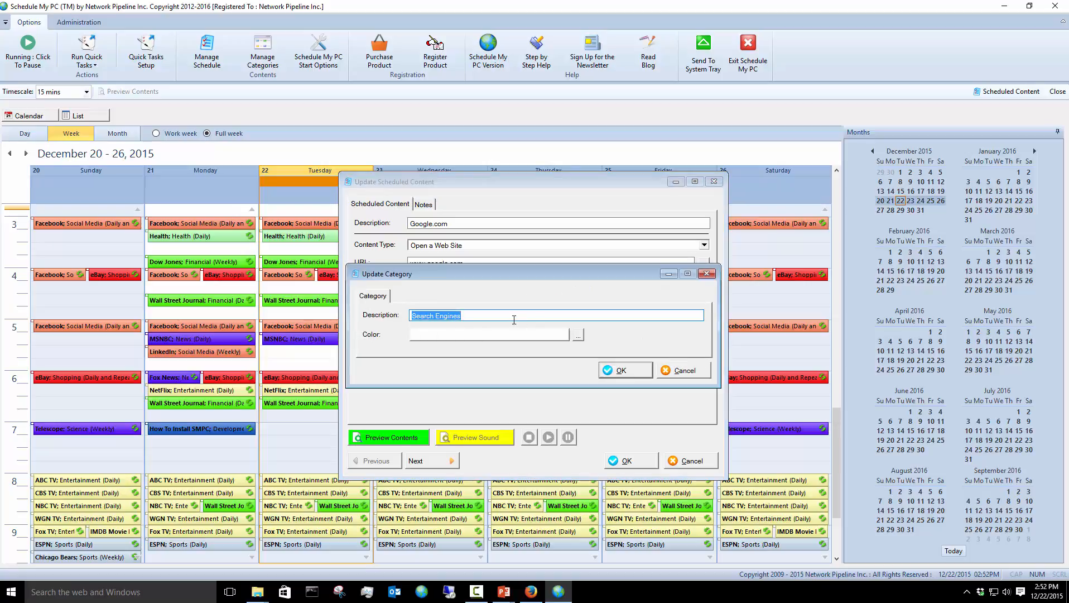
click(579, 335)
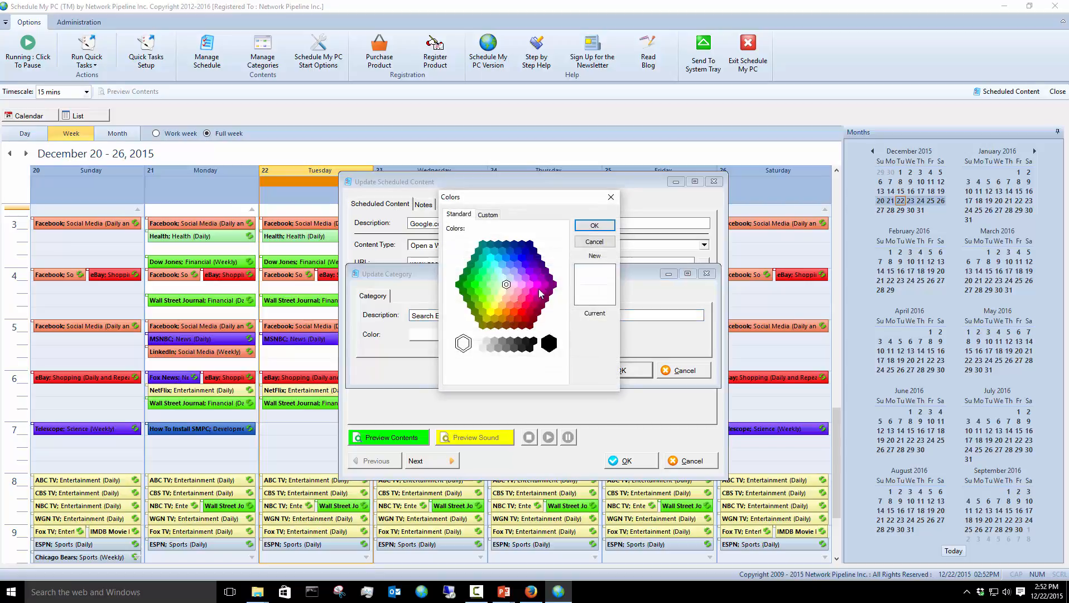
click(538, 286)
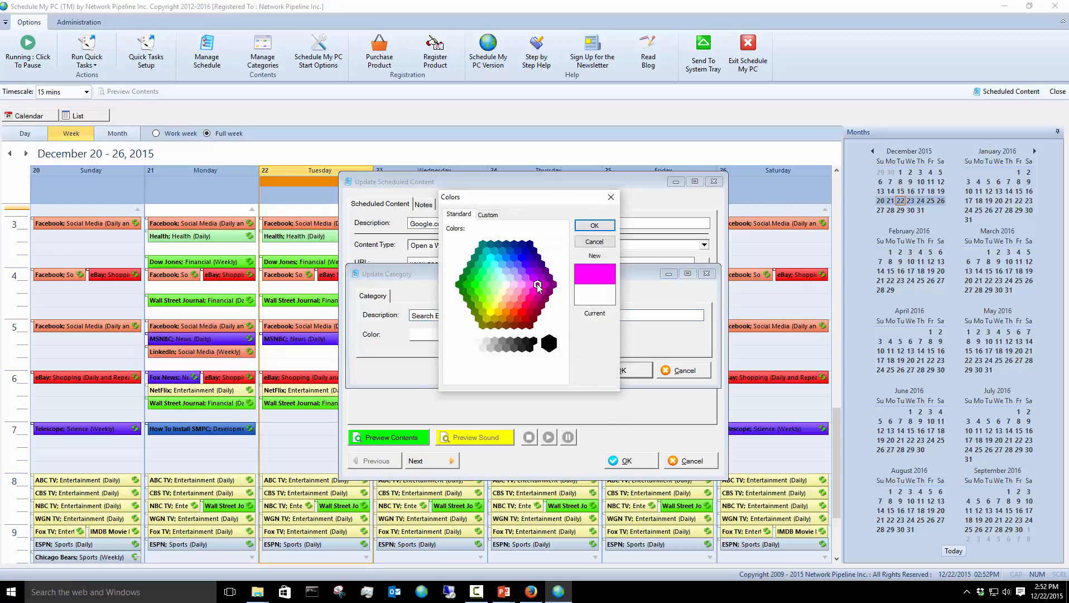
click(595, 224)
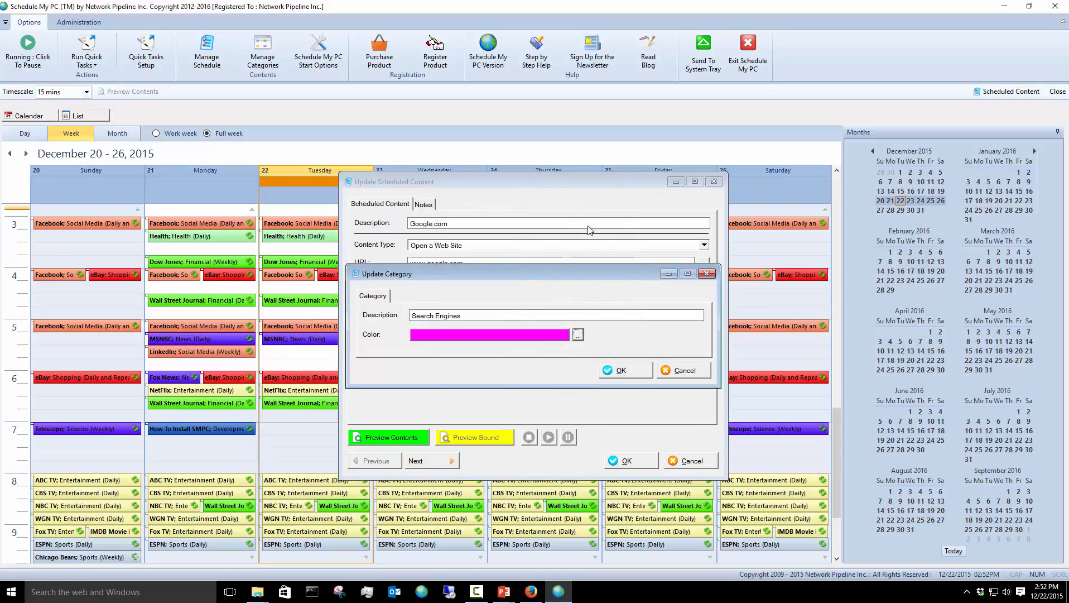
click(618, 370)
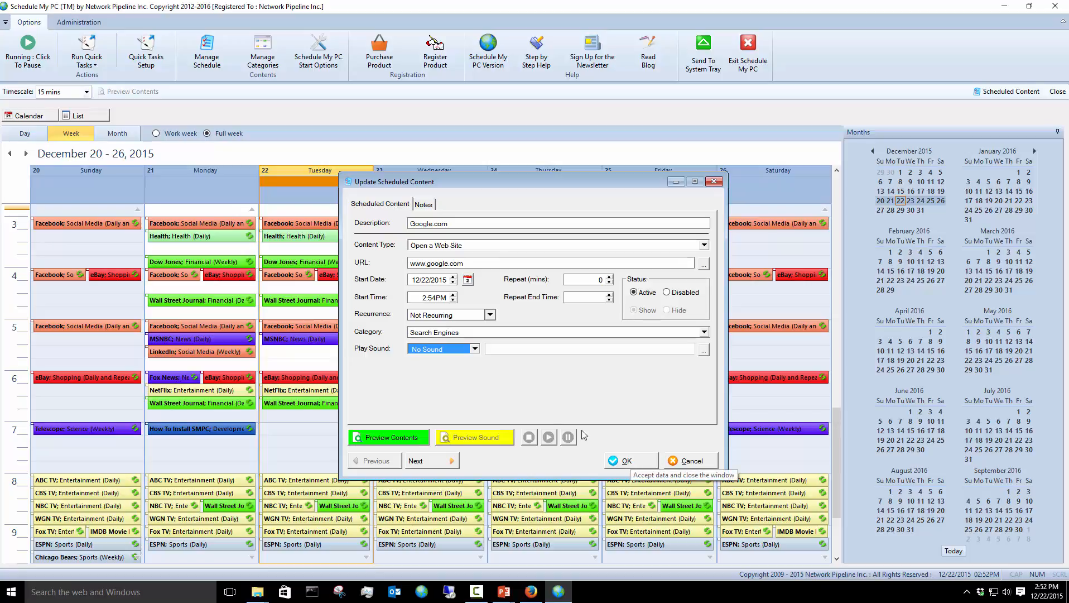
click(626, 462)
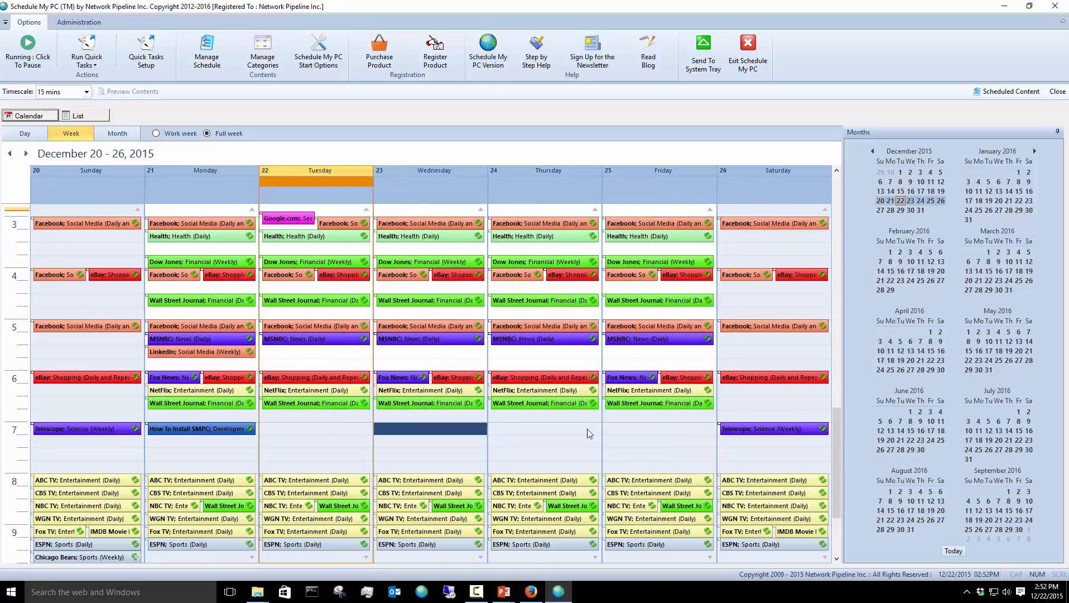
- Preview the web page of Tuesday's Google.com entry in the calendar, and review the entry's settings
click(836, 172)
click(837, 171)
click(837, 171)
click(837, 171)
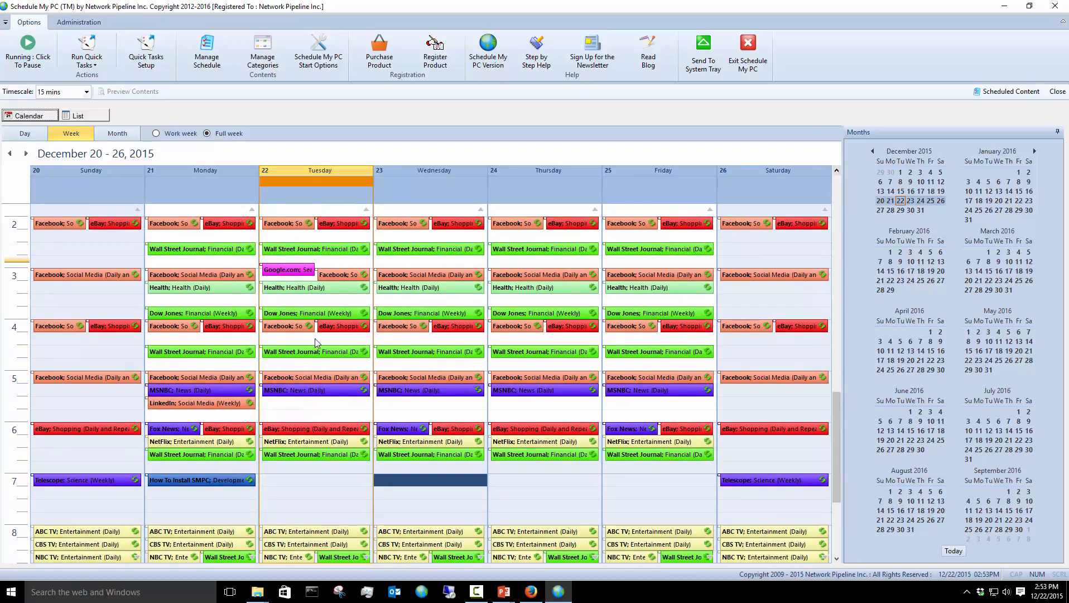
click(294, 313)
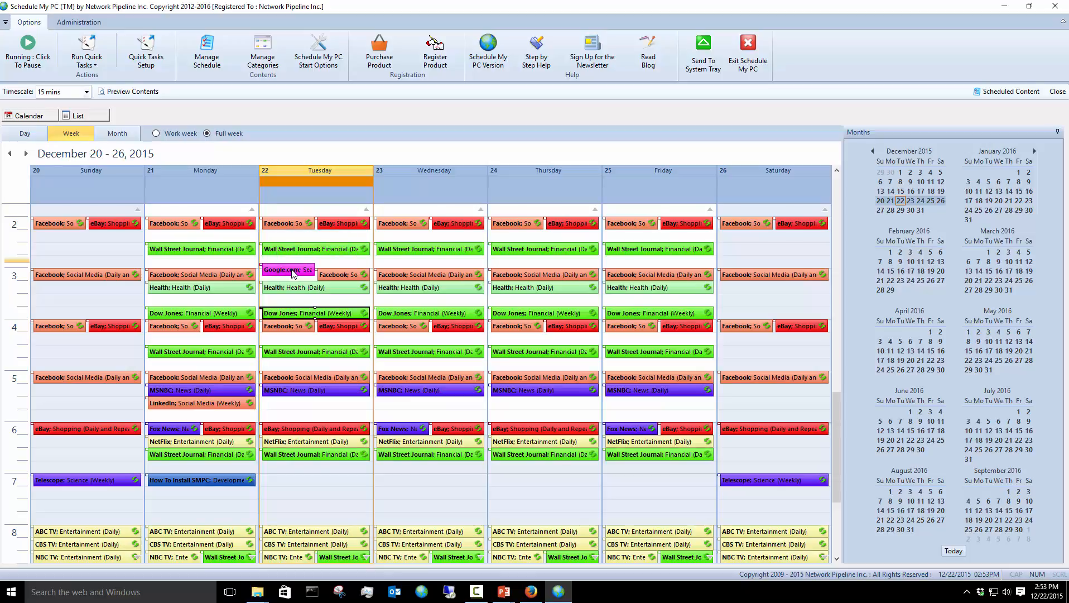
right_click(292, 272)
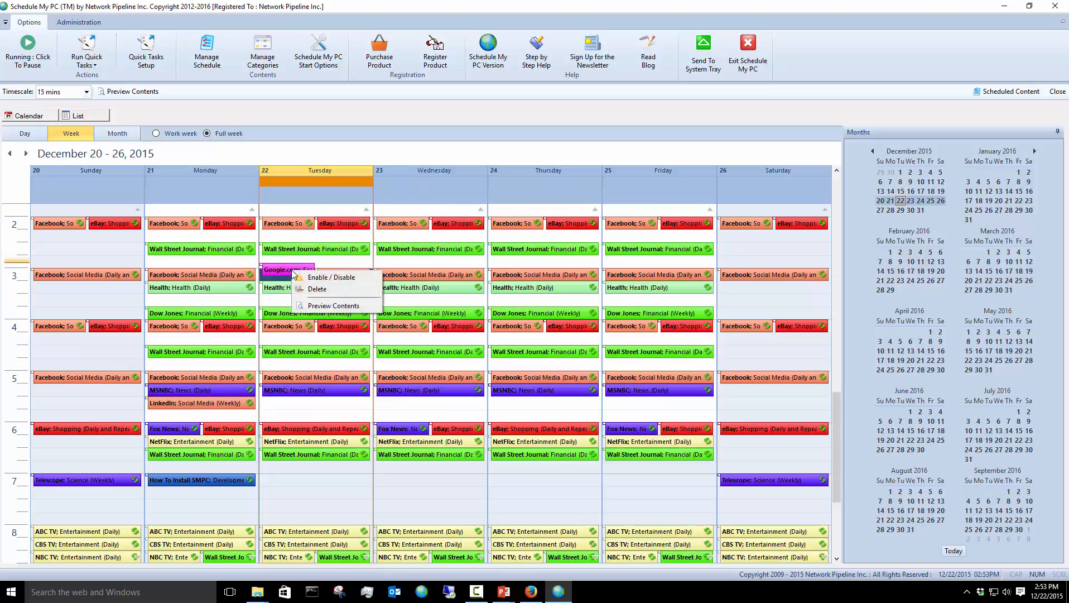
click(338, 307)
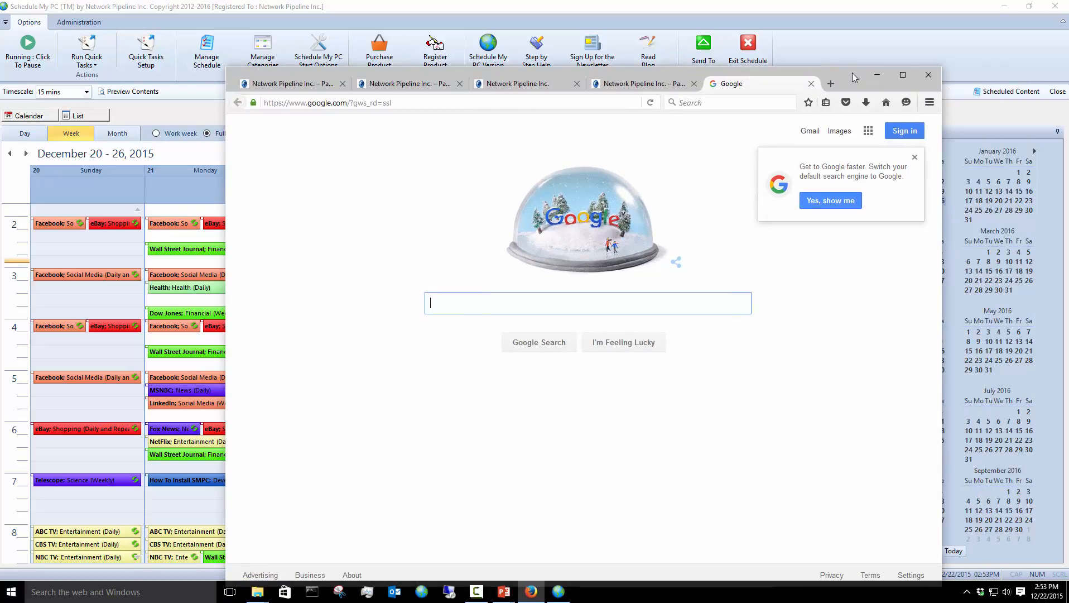
drag(855, 78, 0, 108)
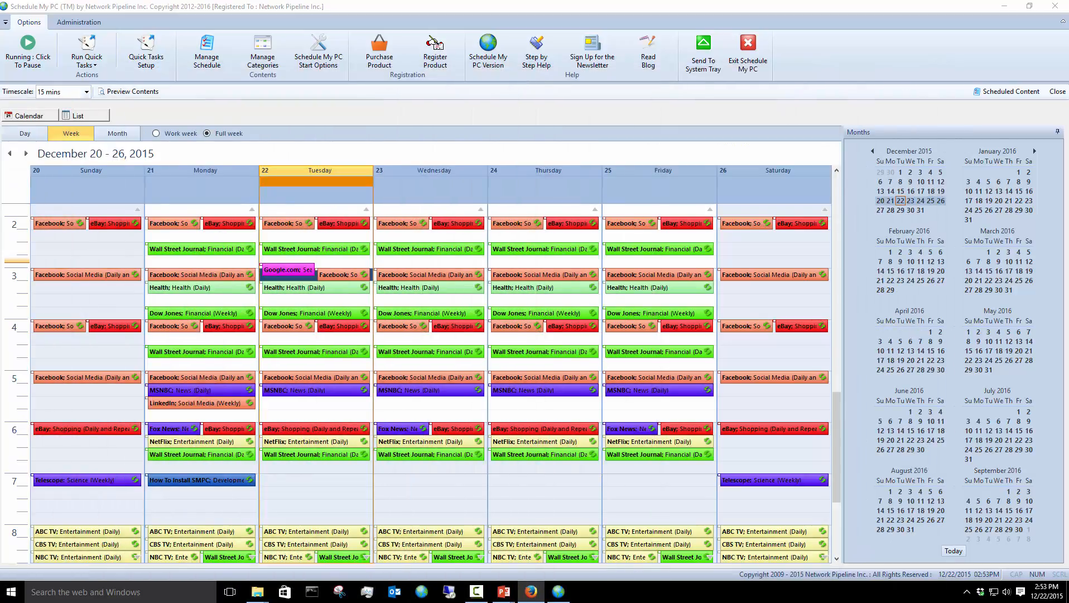
double_click(288, 273)
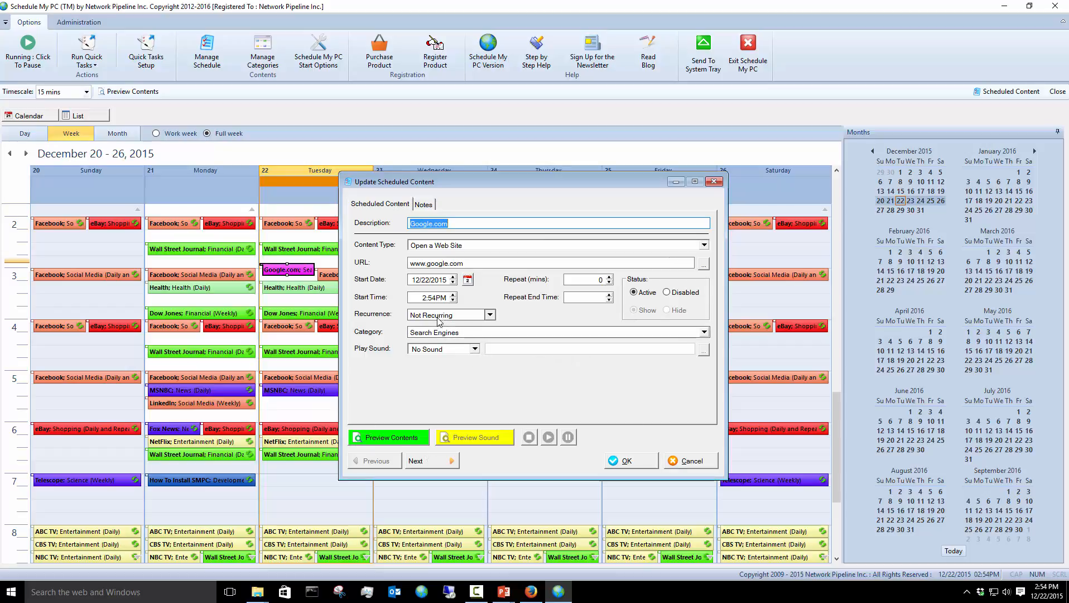
click(620, 464)
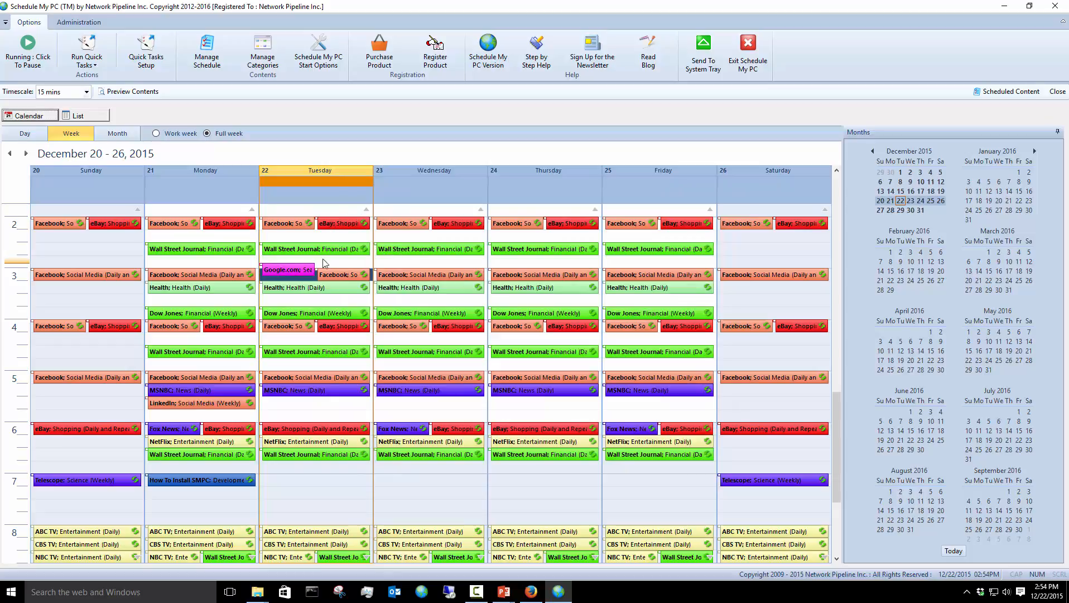
- Show the scheduled content as a list and filter it by "google"
click(83, 117)
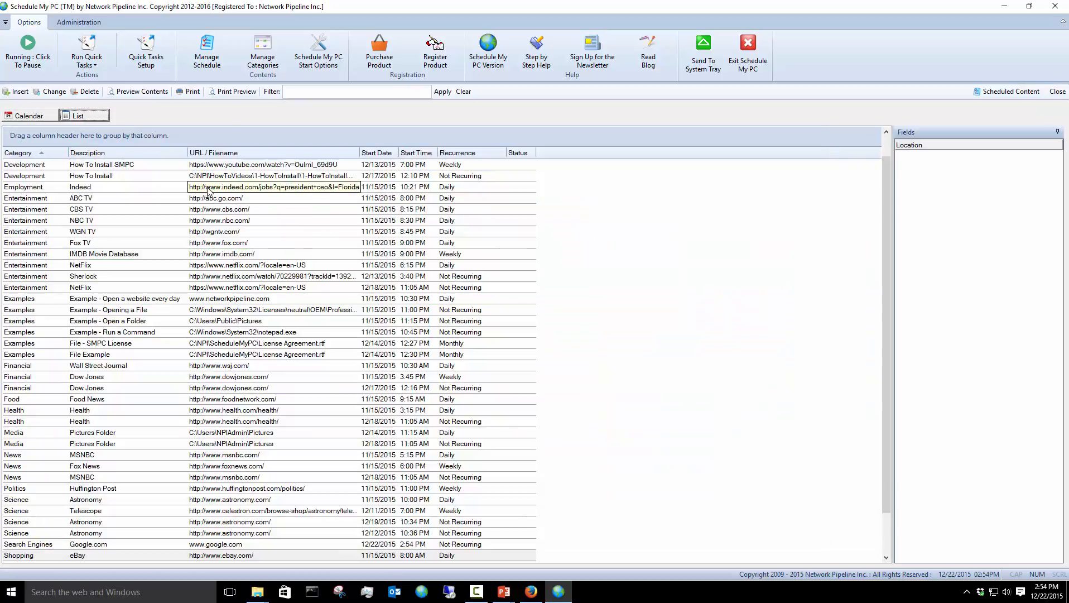
click(317, 94)
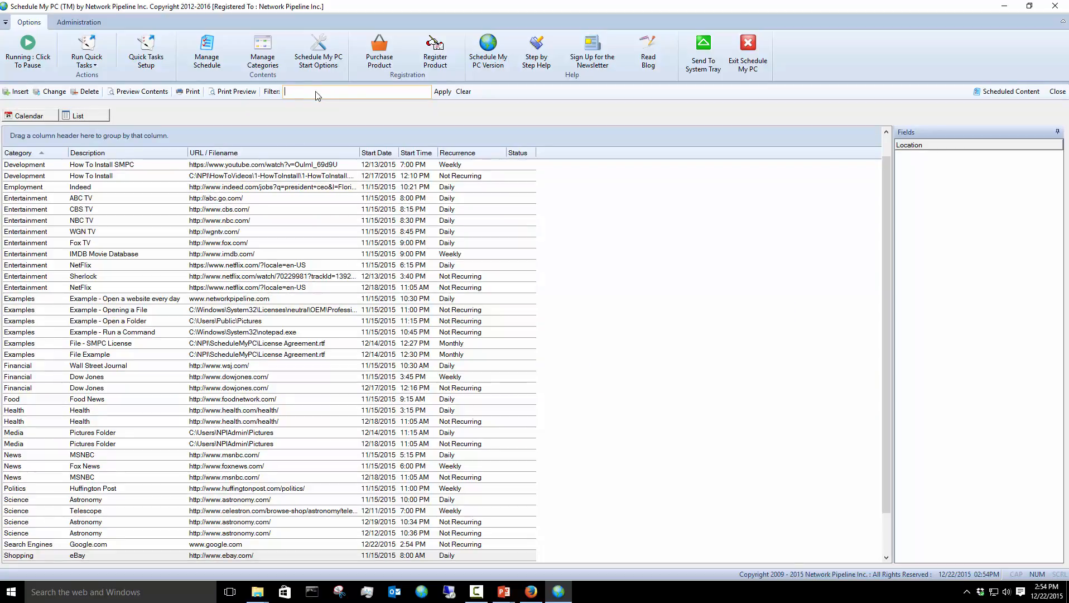
text(google)
click(436, 94)
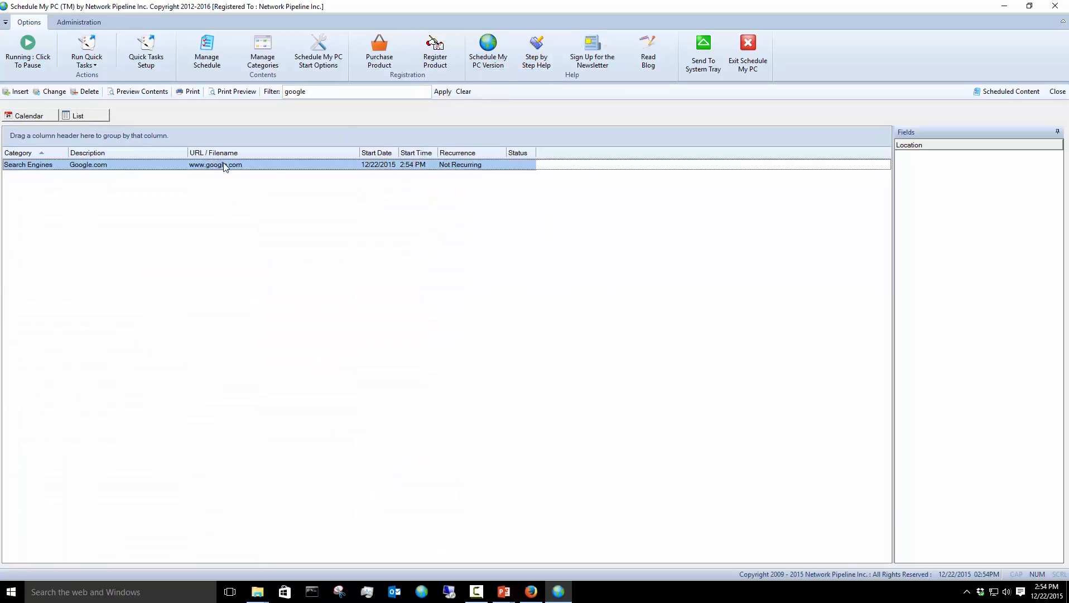
right_click(225, 166)
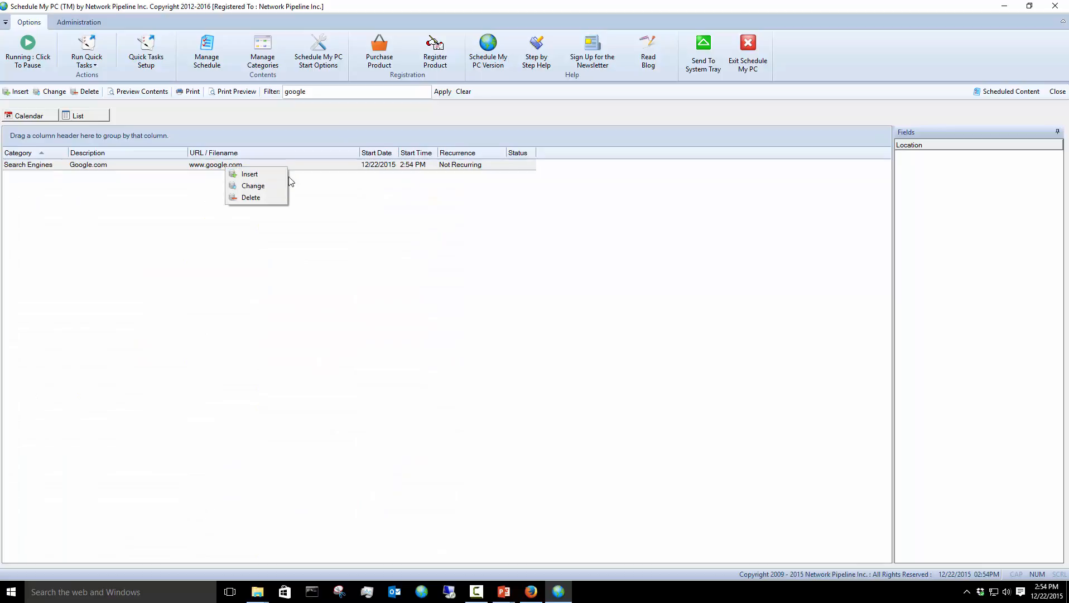
click(251, 197)
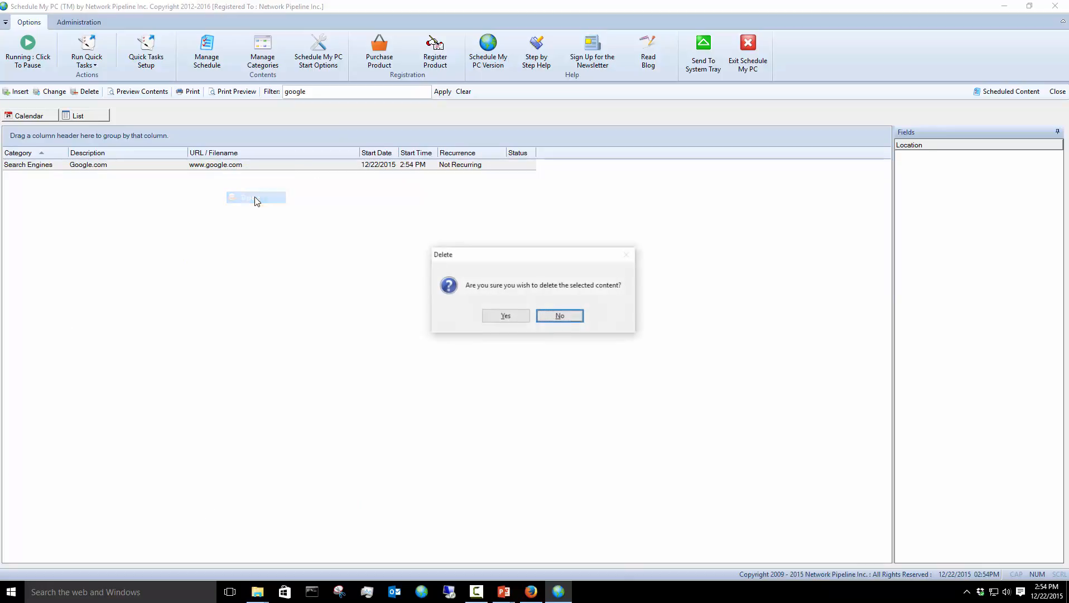
click(558, 314)
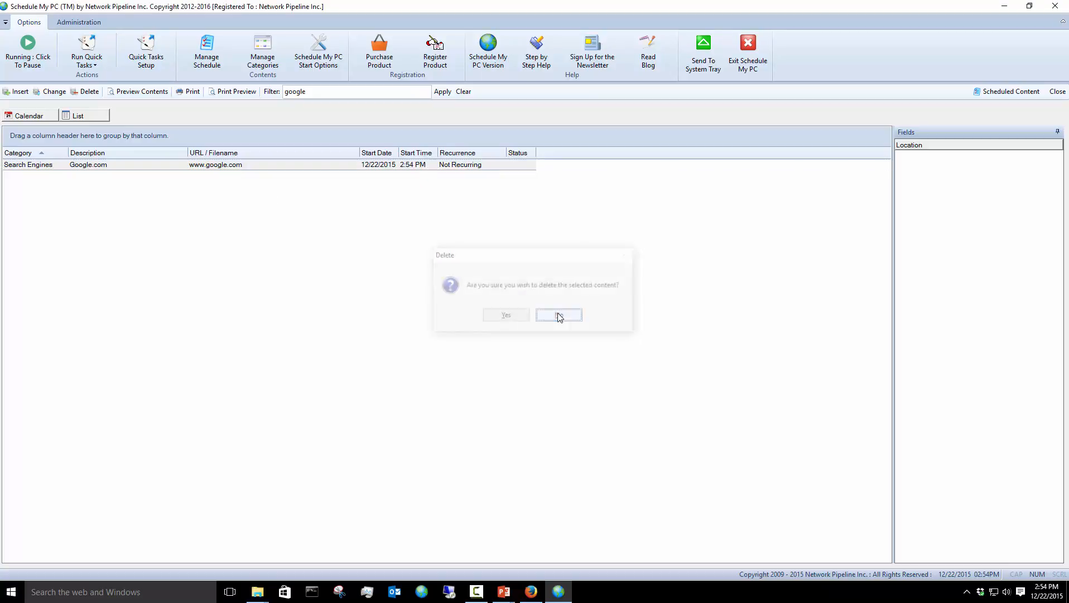
right_click(261, 164)
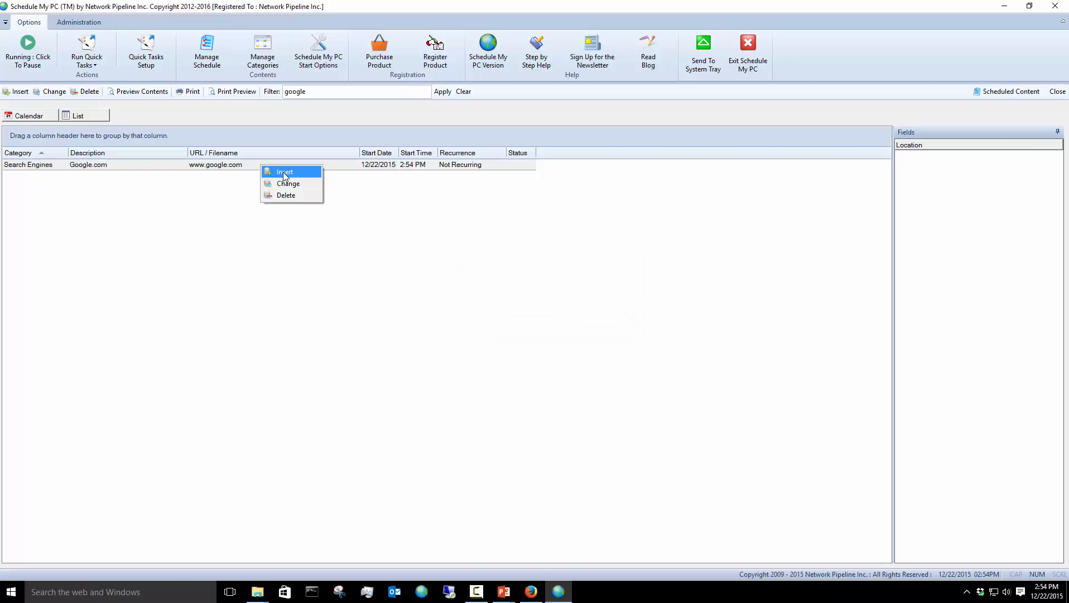
click(284, 172)
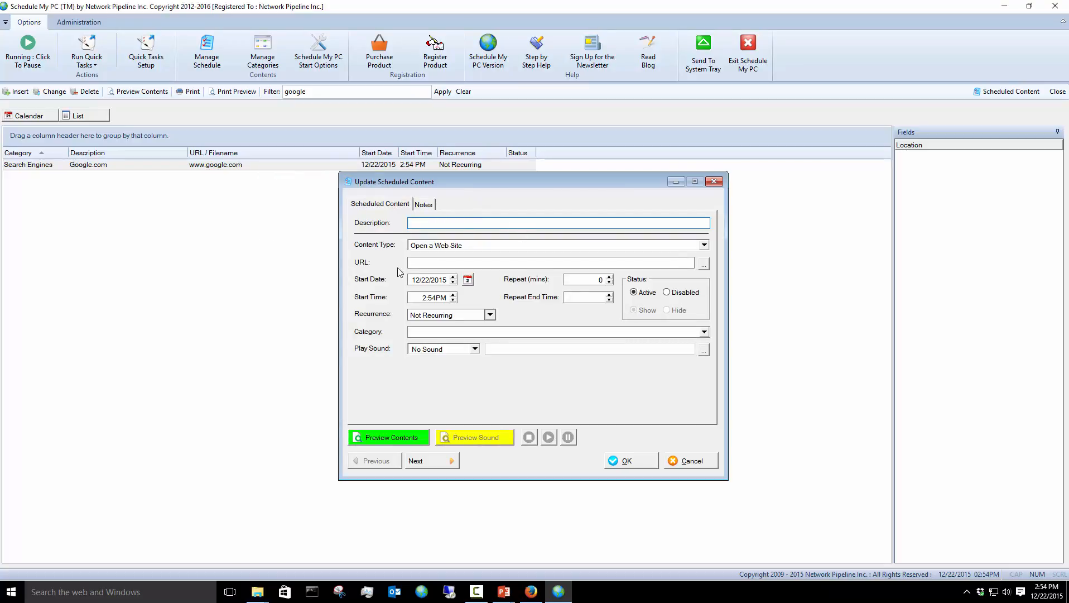
click(692, 461)
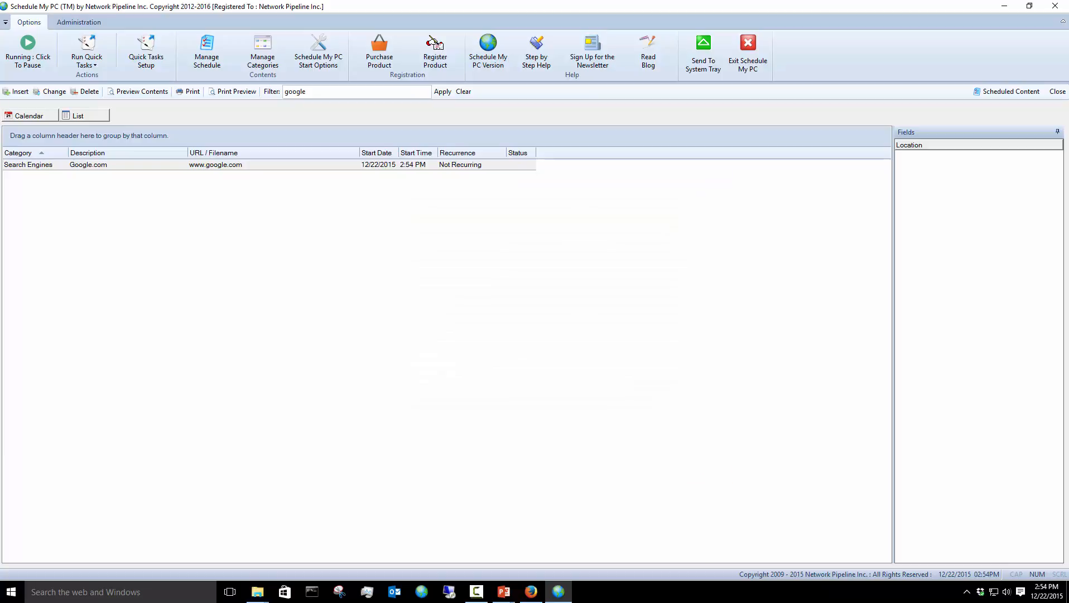
right_click(302, 167)
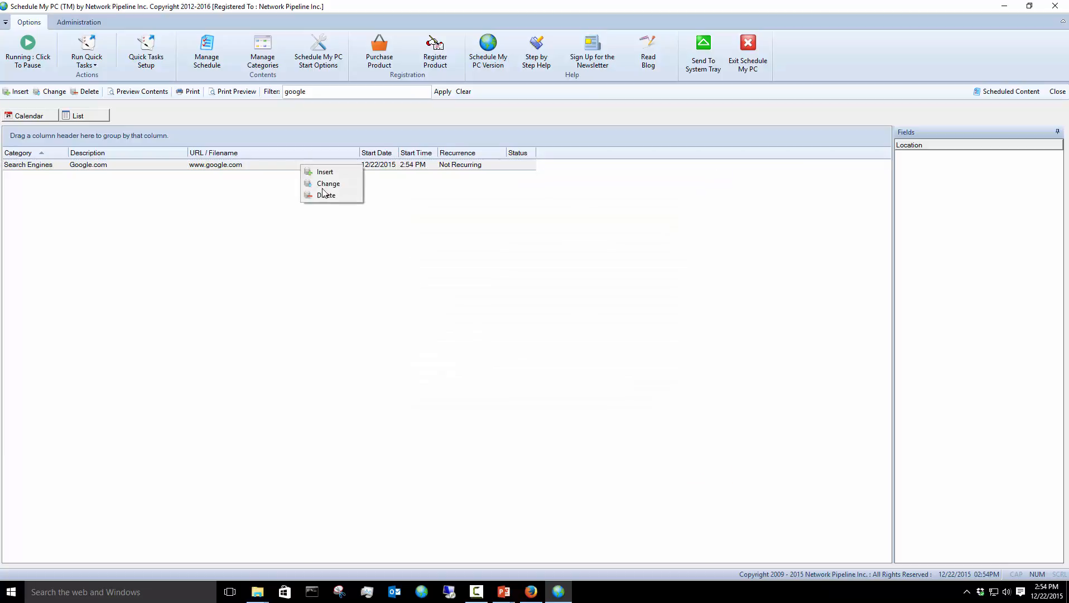
click(194, 231)
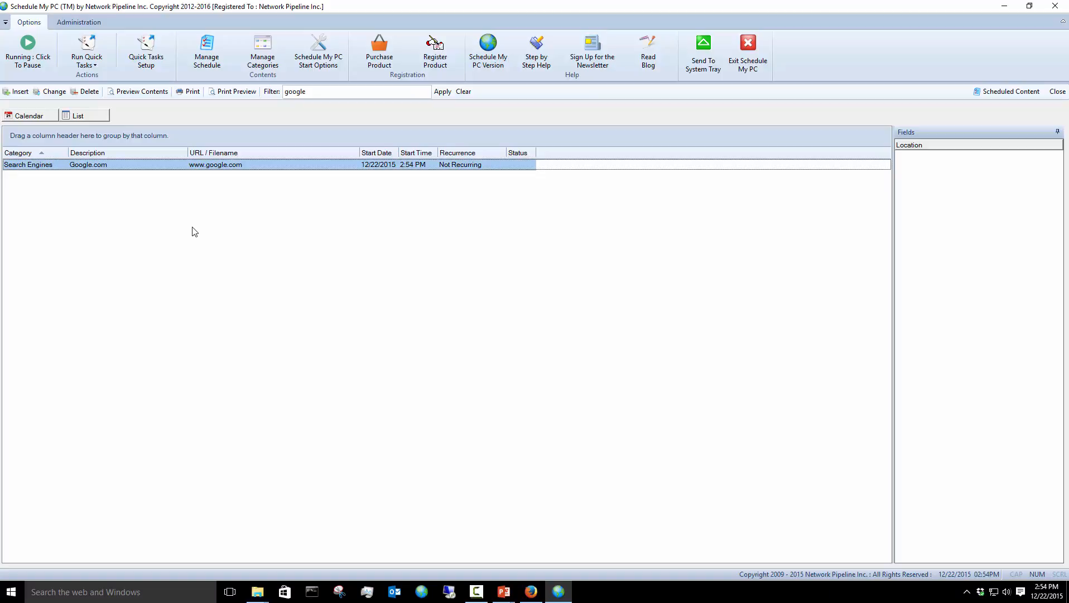
- Clear the list filter and delete Tuesday's Google.com entry from the calendar view
click(463, 92)
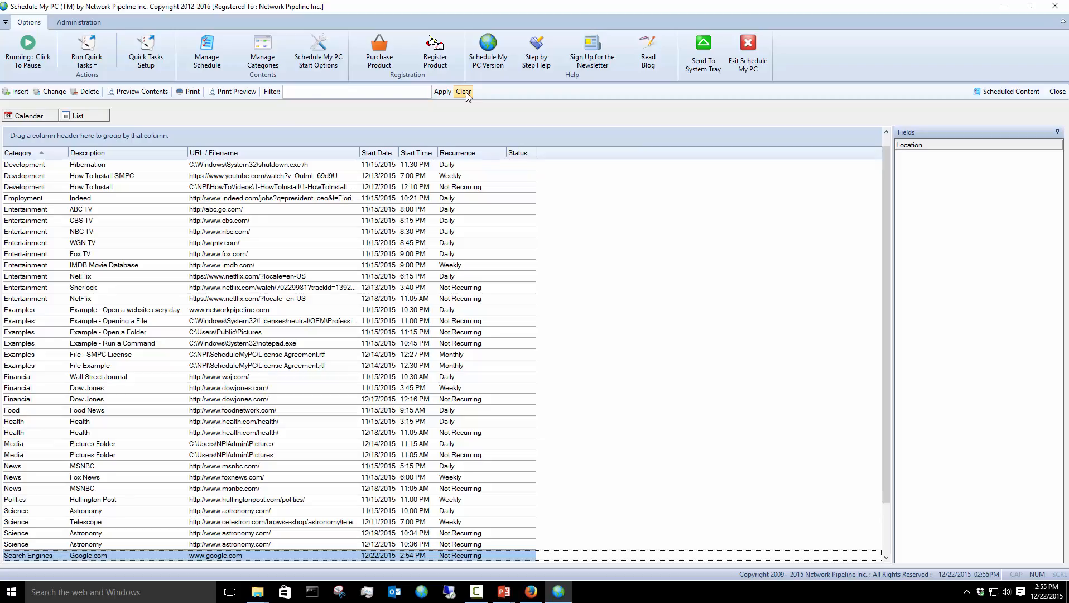
click(31, 117)
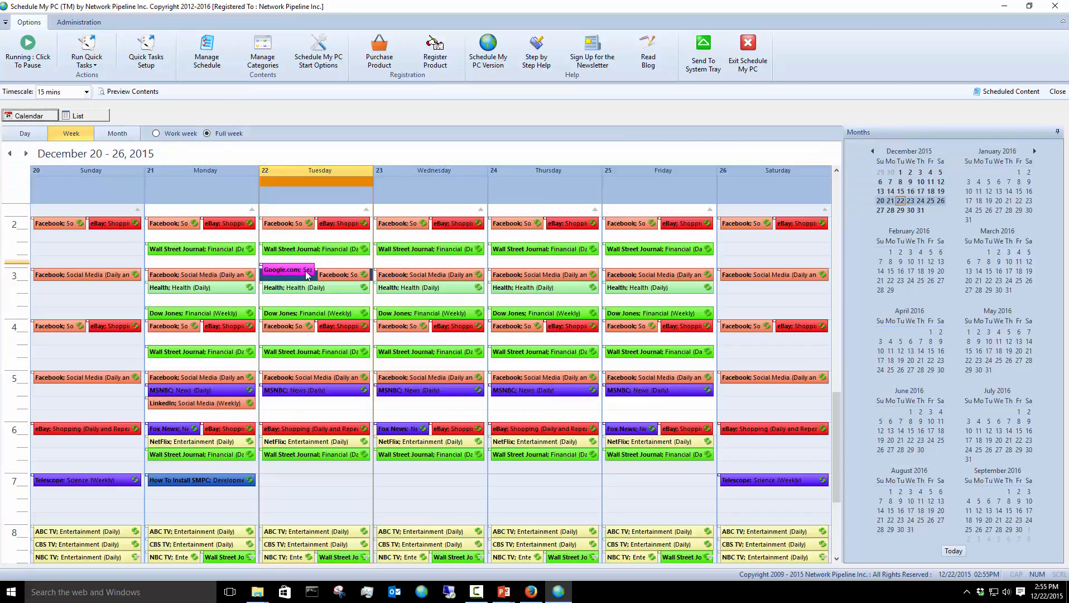
right_click(289, 270)
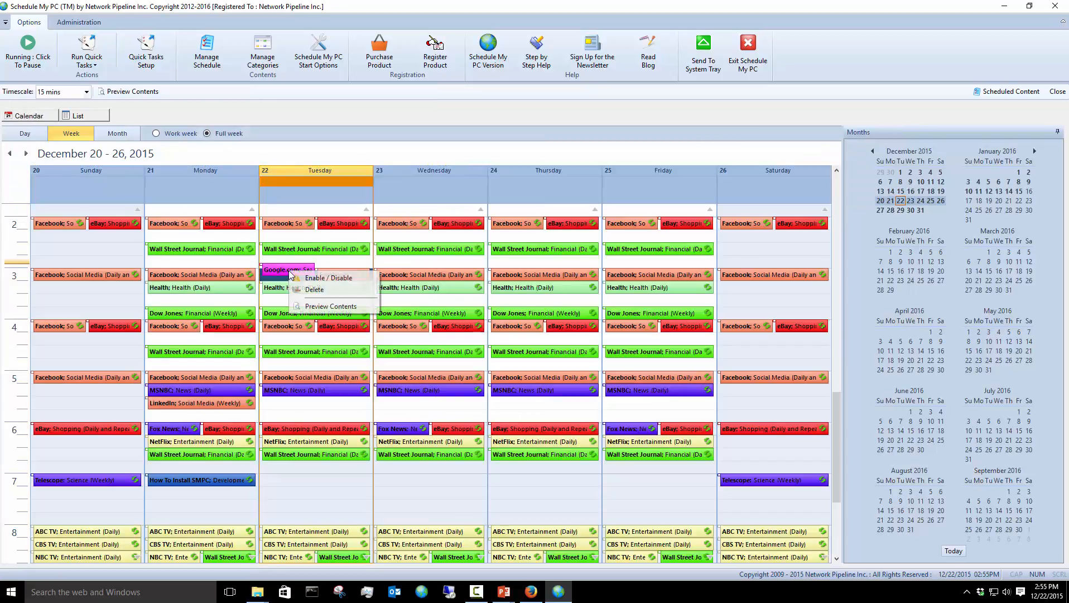
click(314, 289)
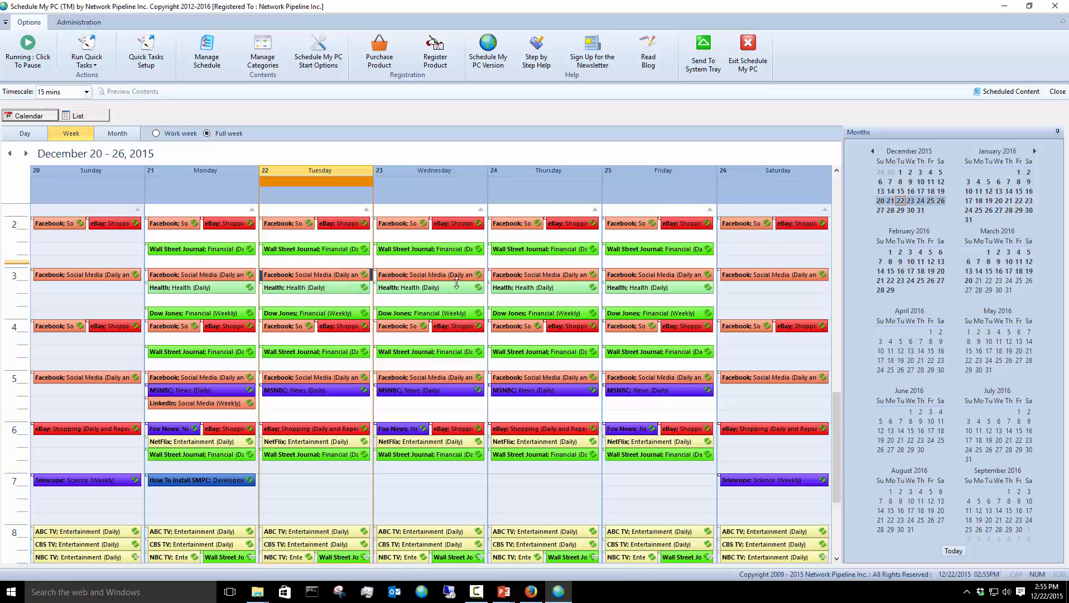